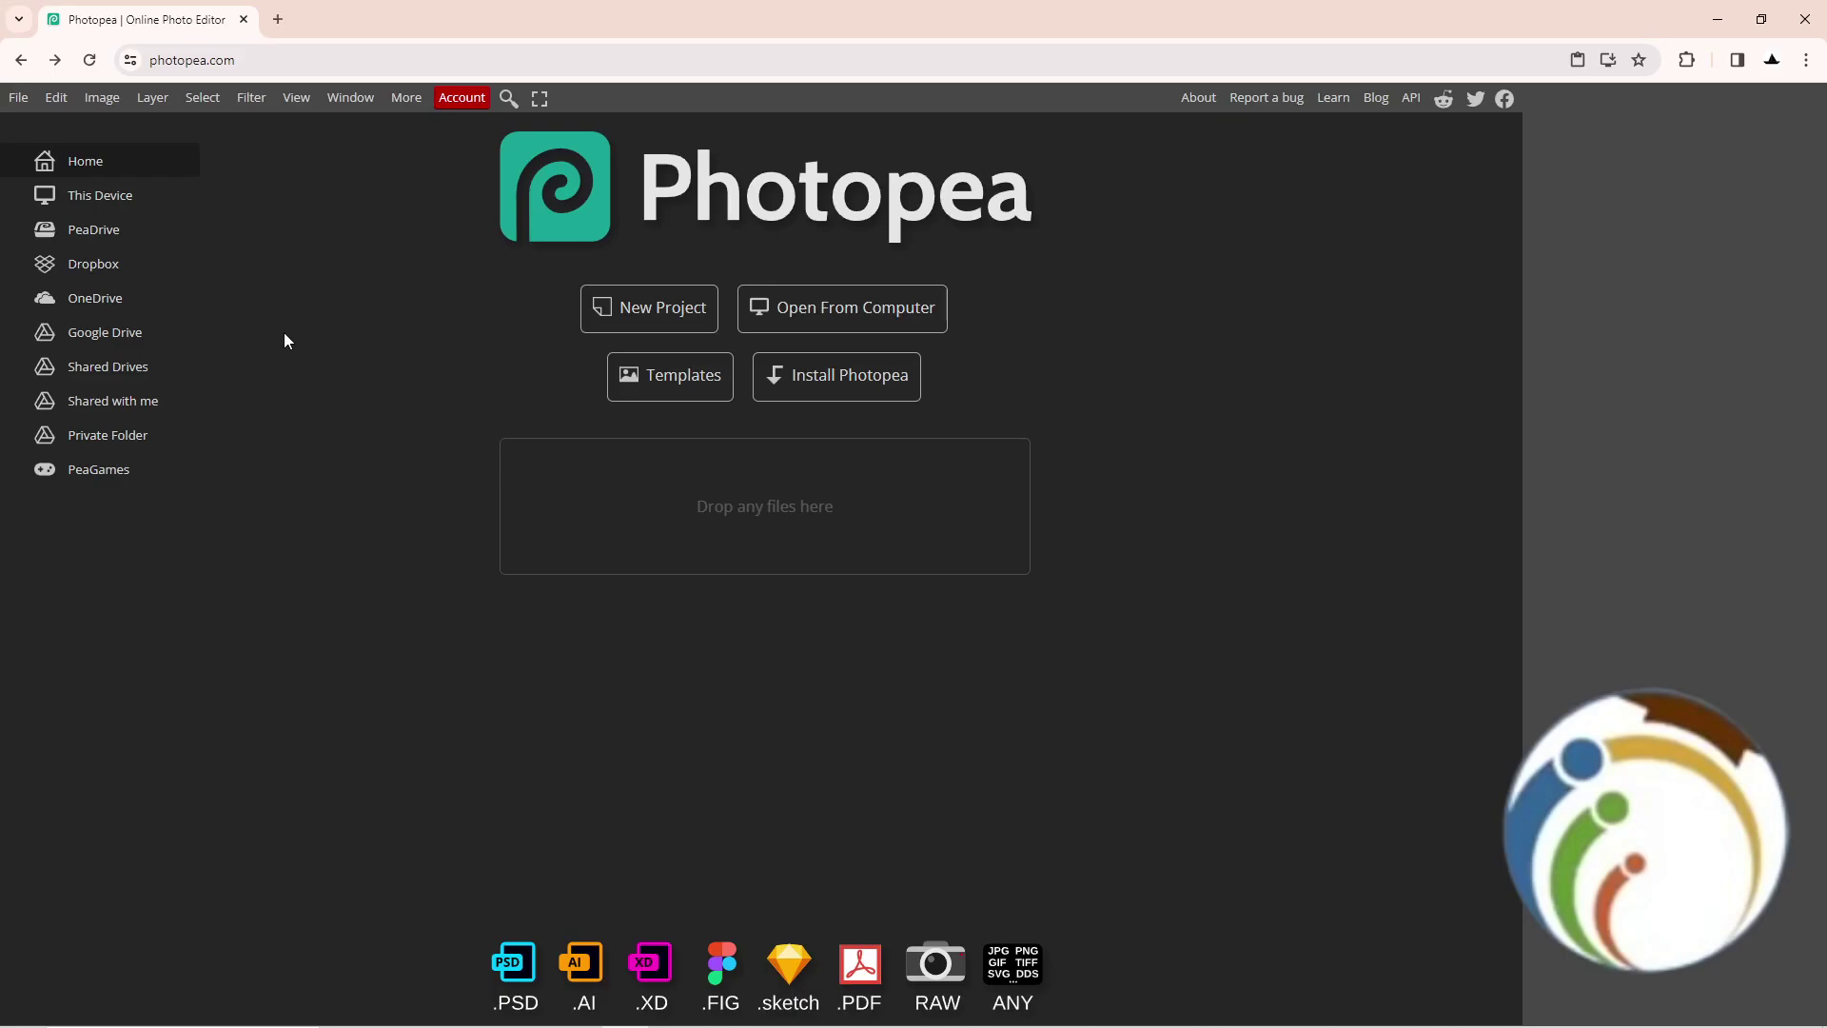
- Briefly open and dismiss the command search, then bring up the New Project window with its presets
{"action": "left_click", "coordinate": [510, 98]}
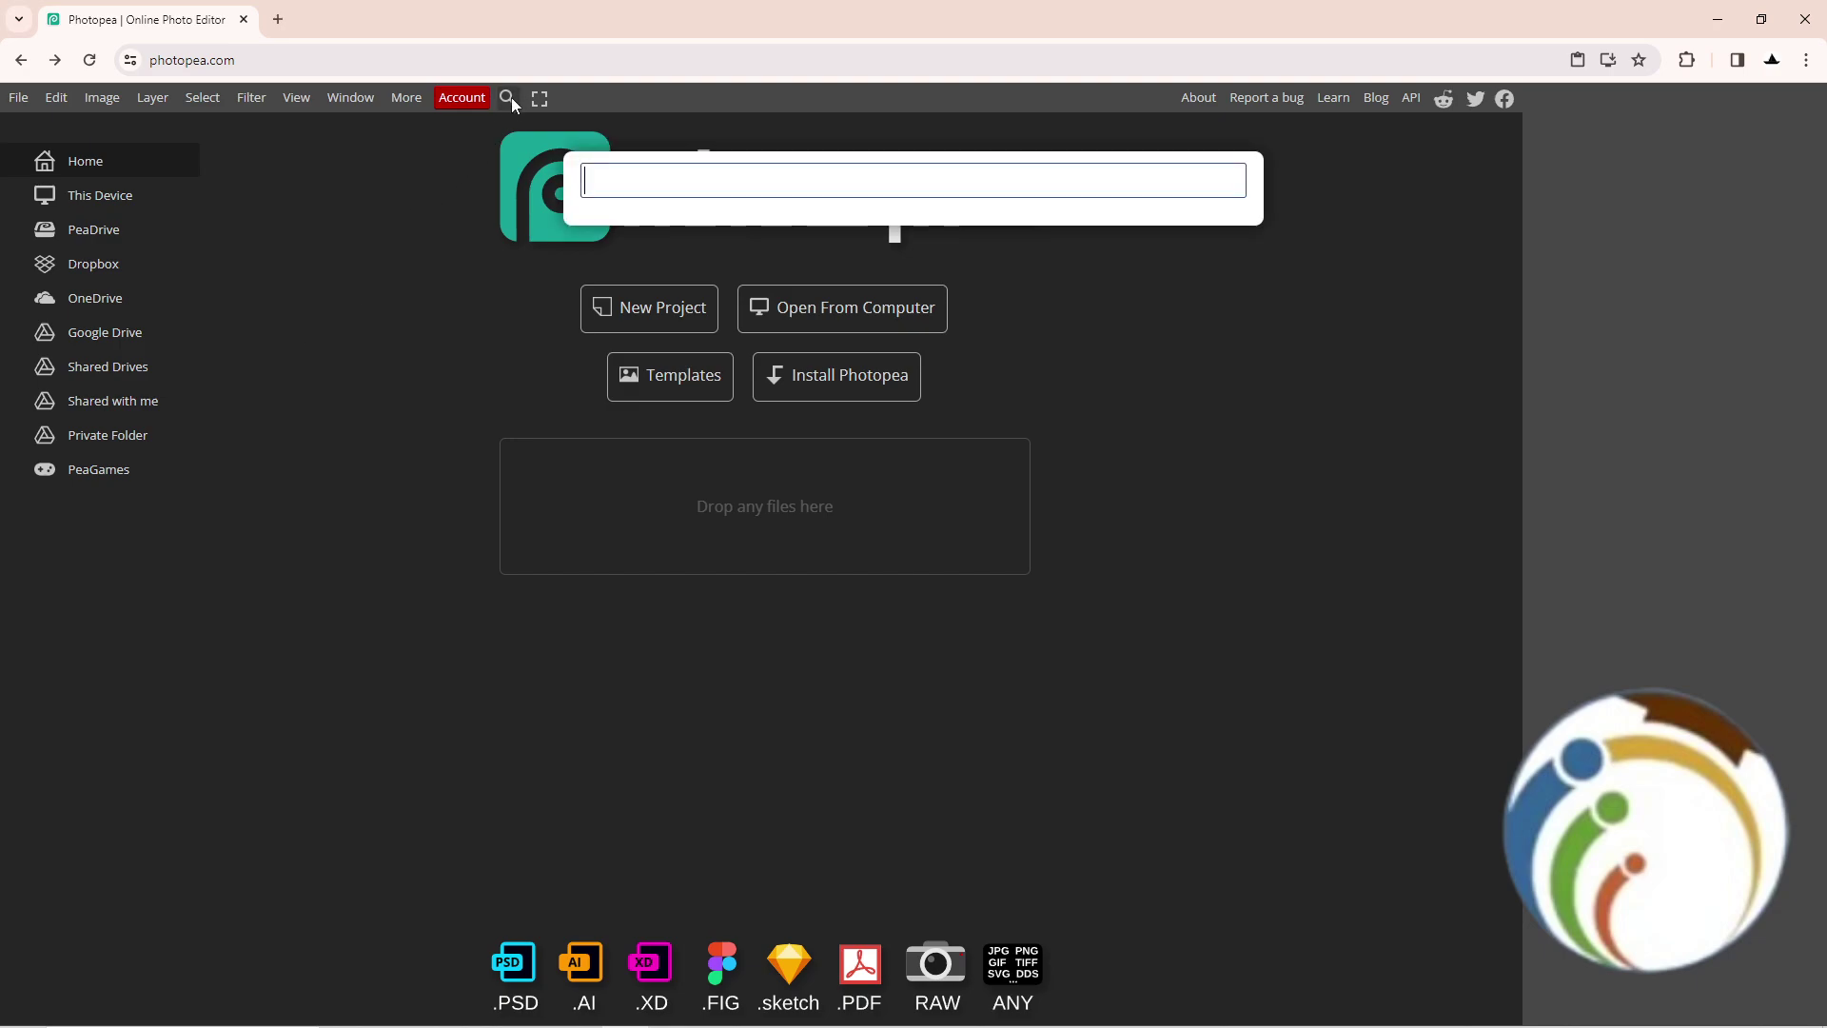
{"action": "key", "text": "Escape"}
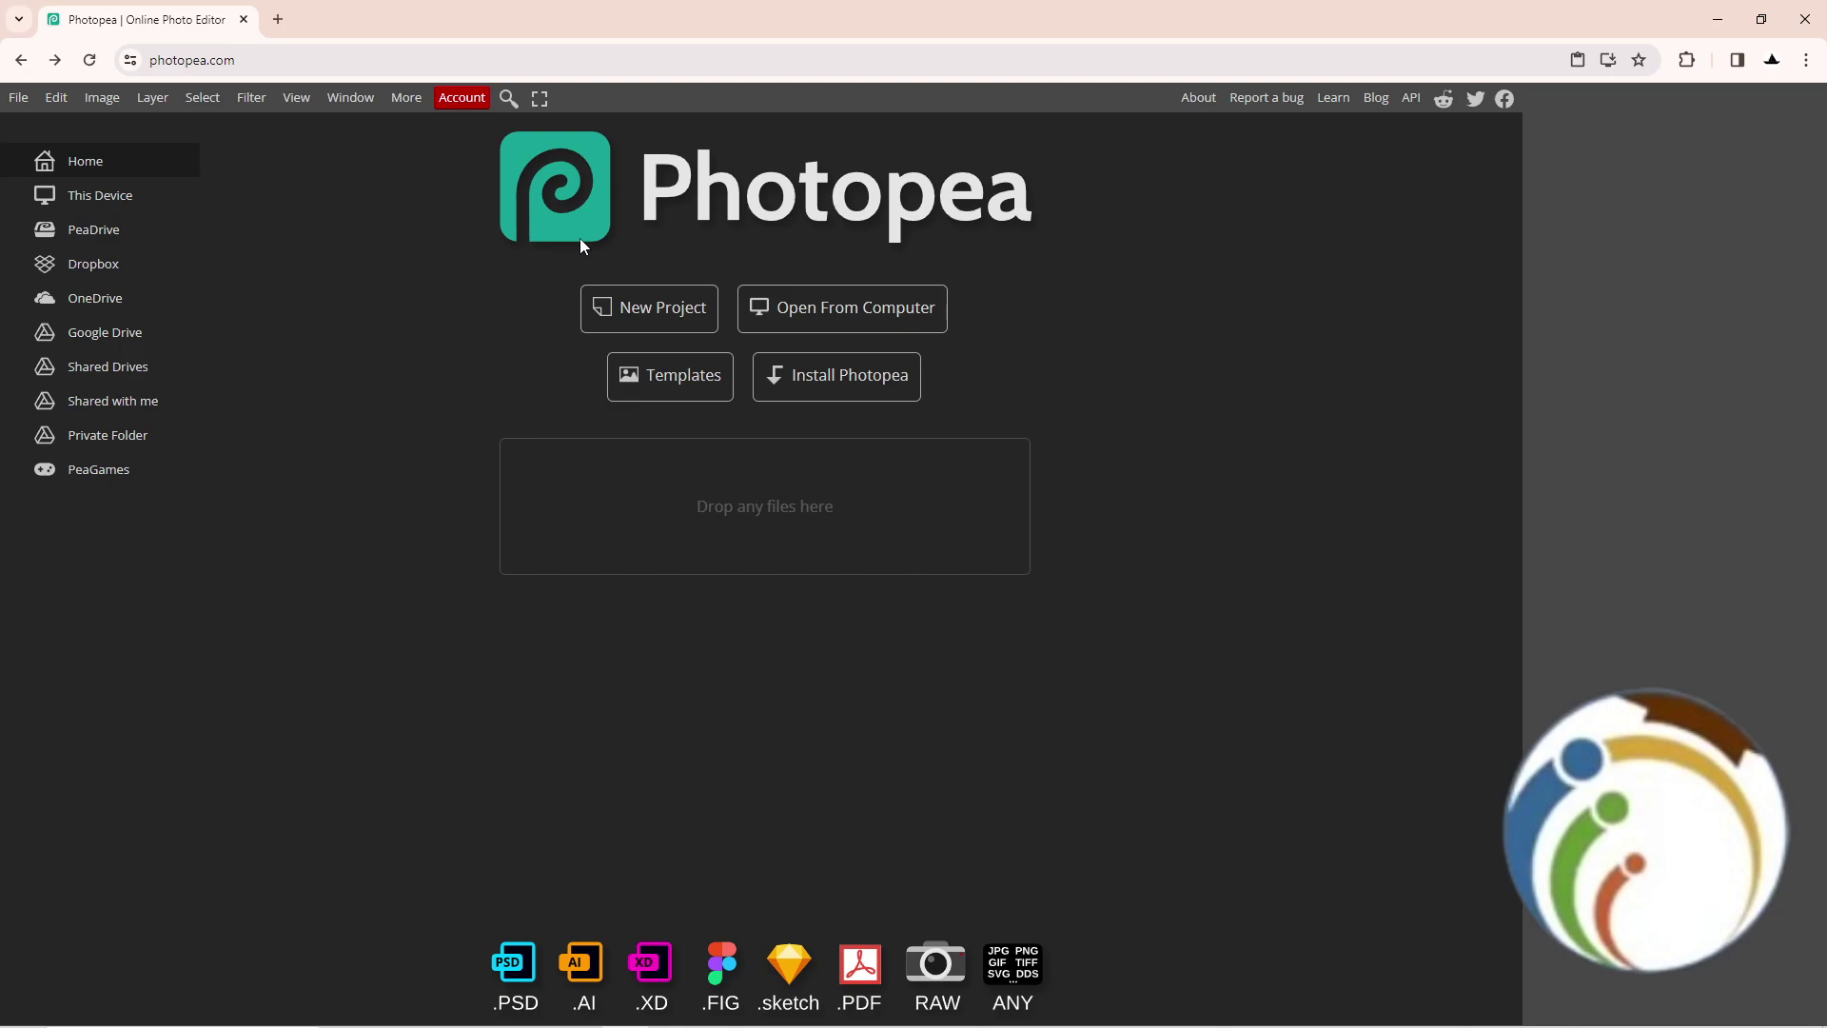
{"action": "left_click", "coordinate": [652, 312]}
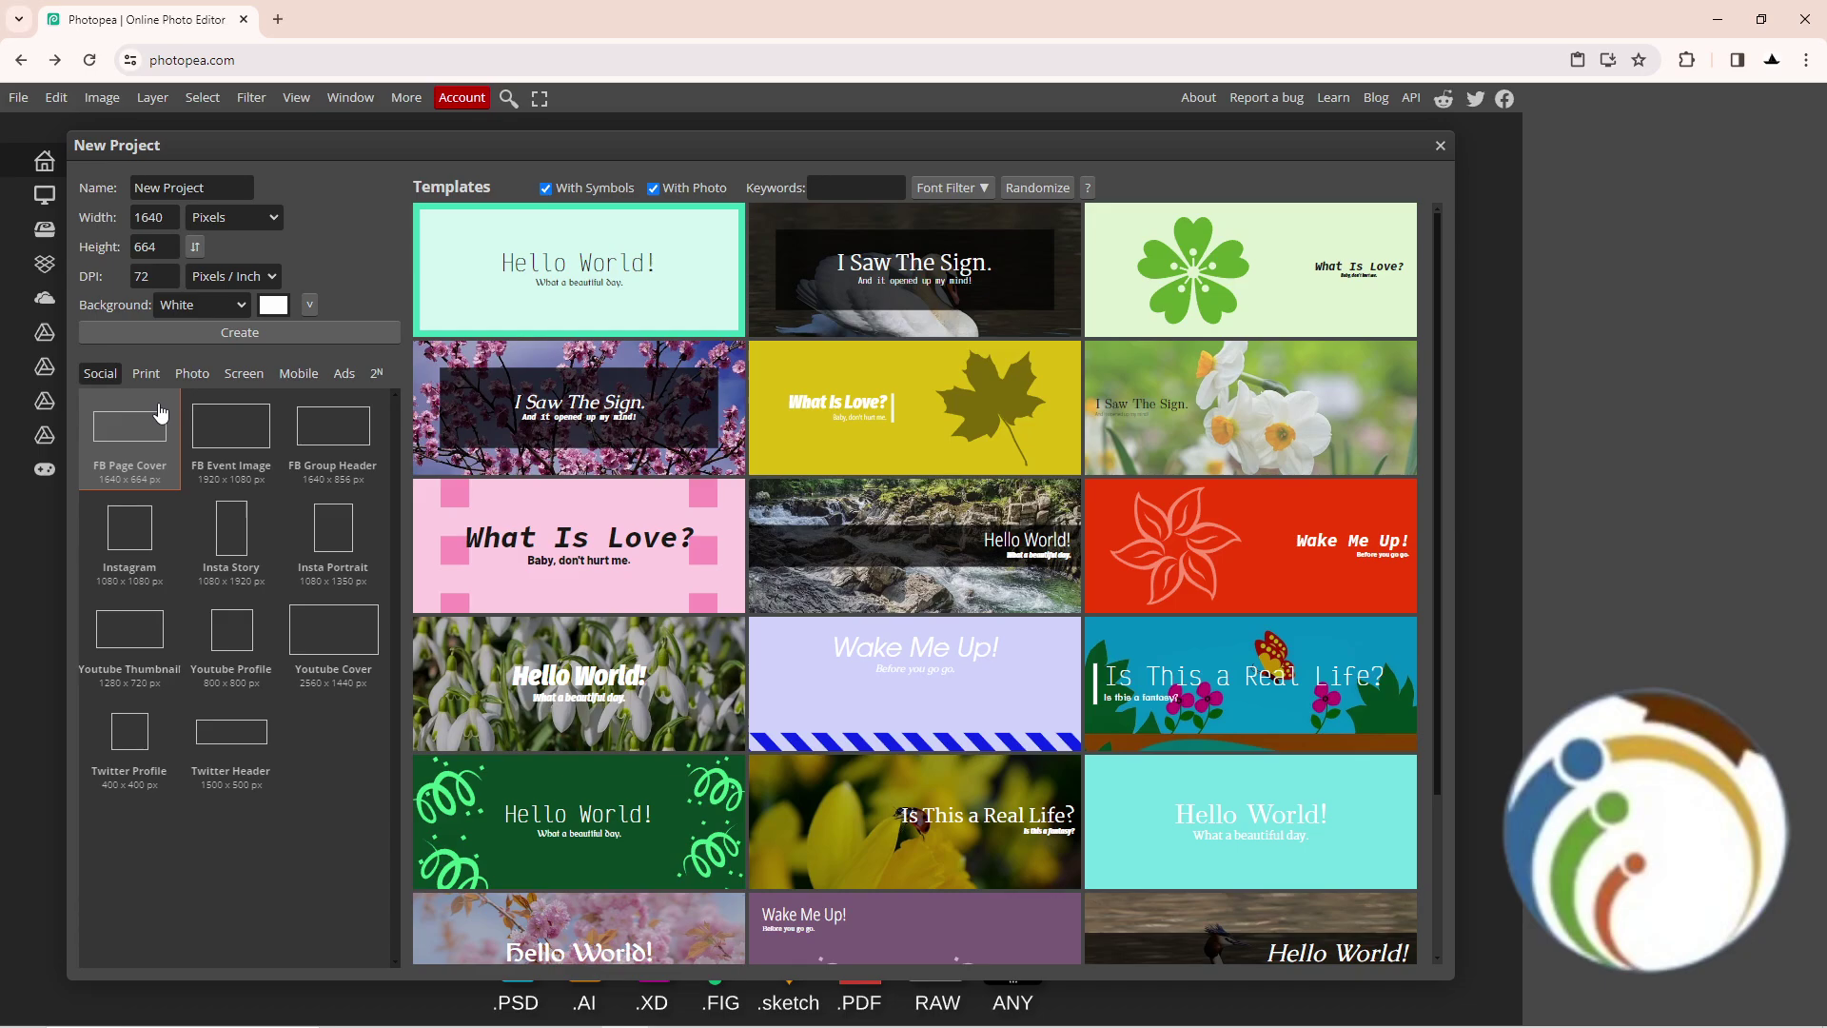
- Create the 1640×664 white canvas and sketch a freehand lasso outline across it
{"action": "left_click", "coordinate": [160, 413]}
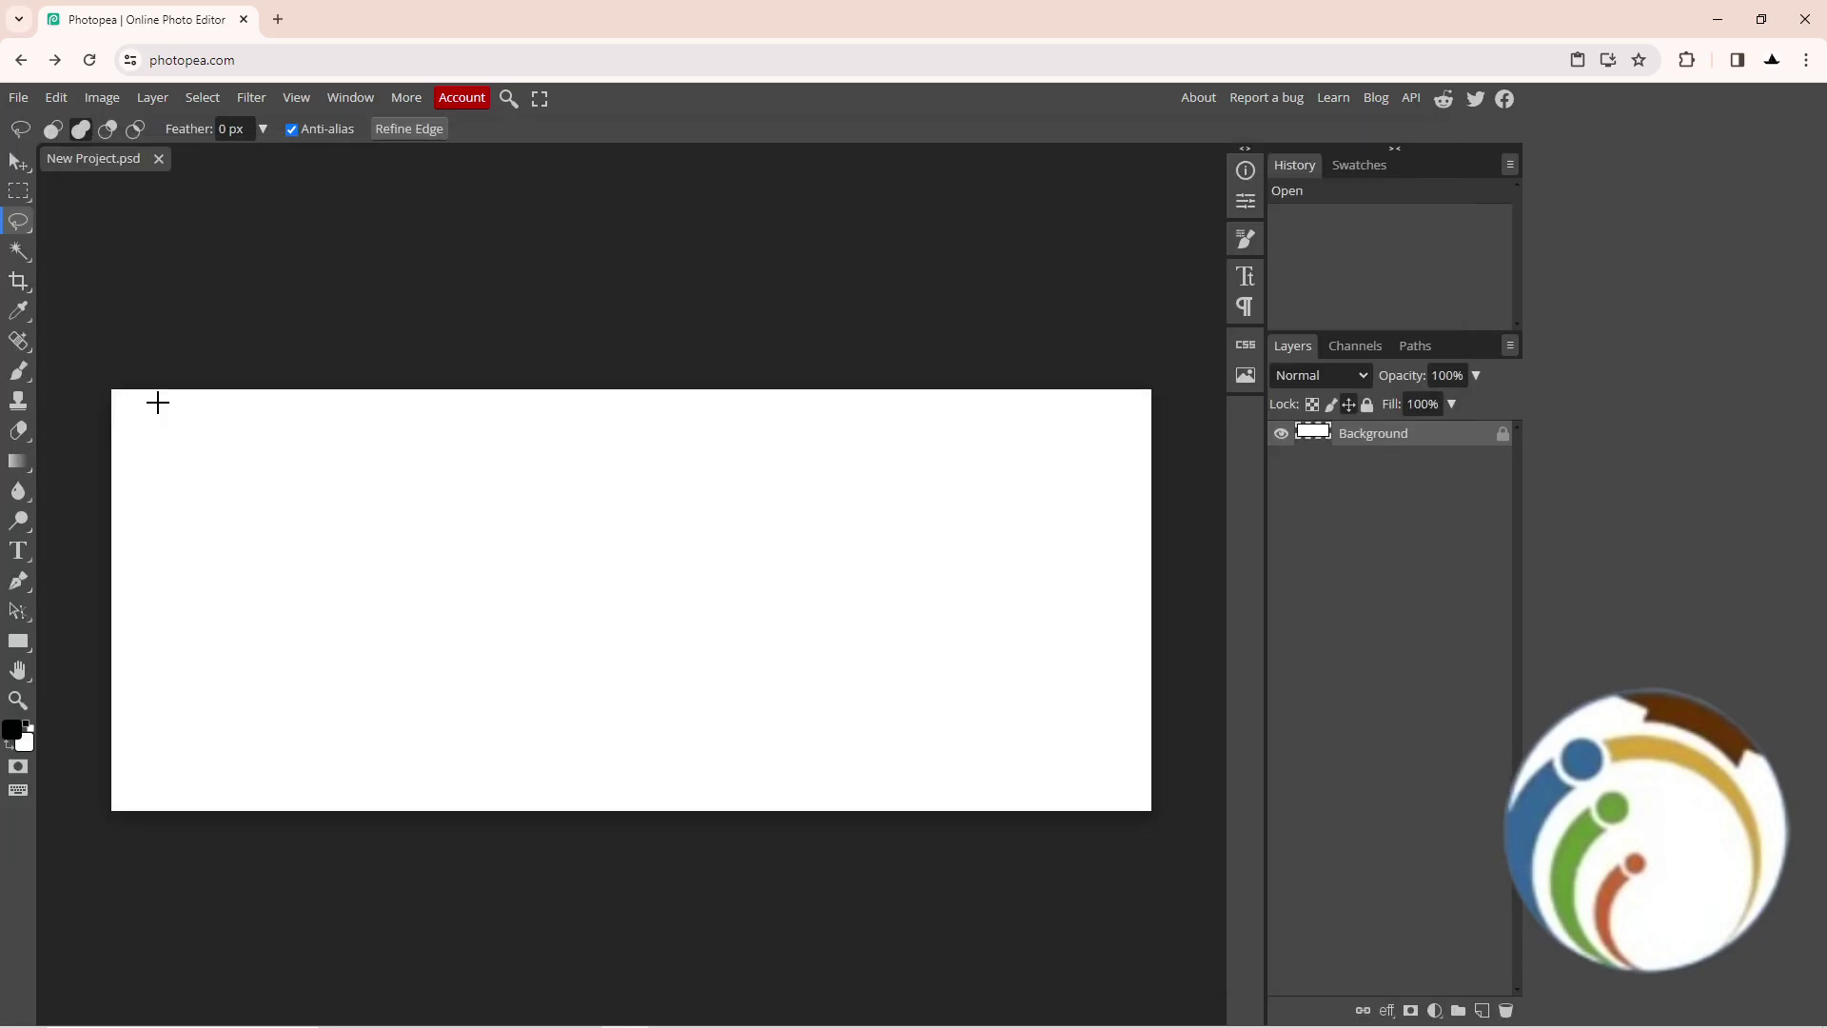
{"action": "left_click_drag", "start_coordinate": [727, 514], "coordinate": [576, 481]}
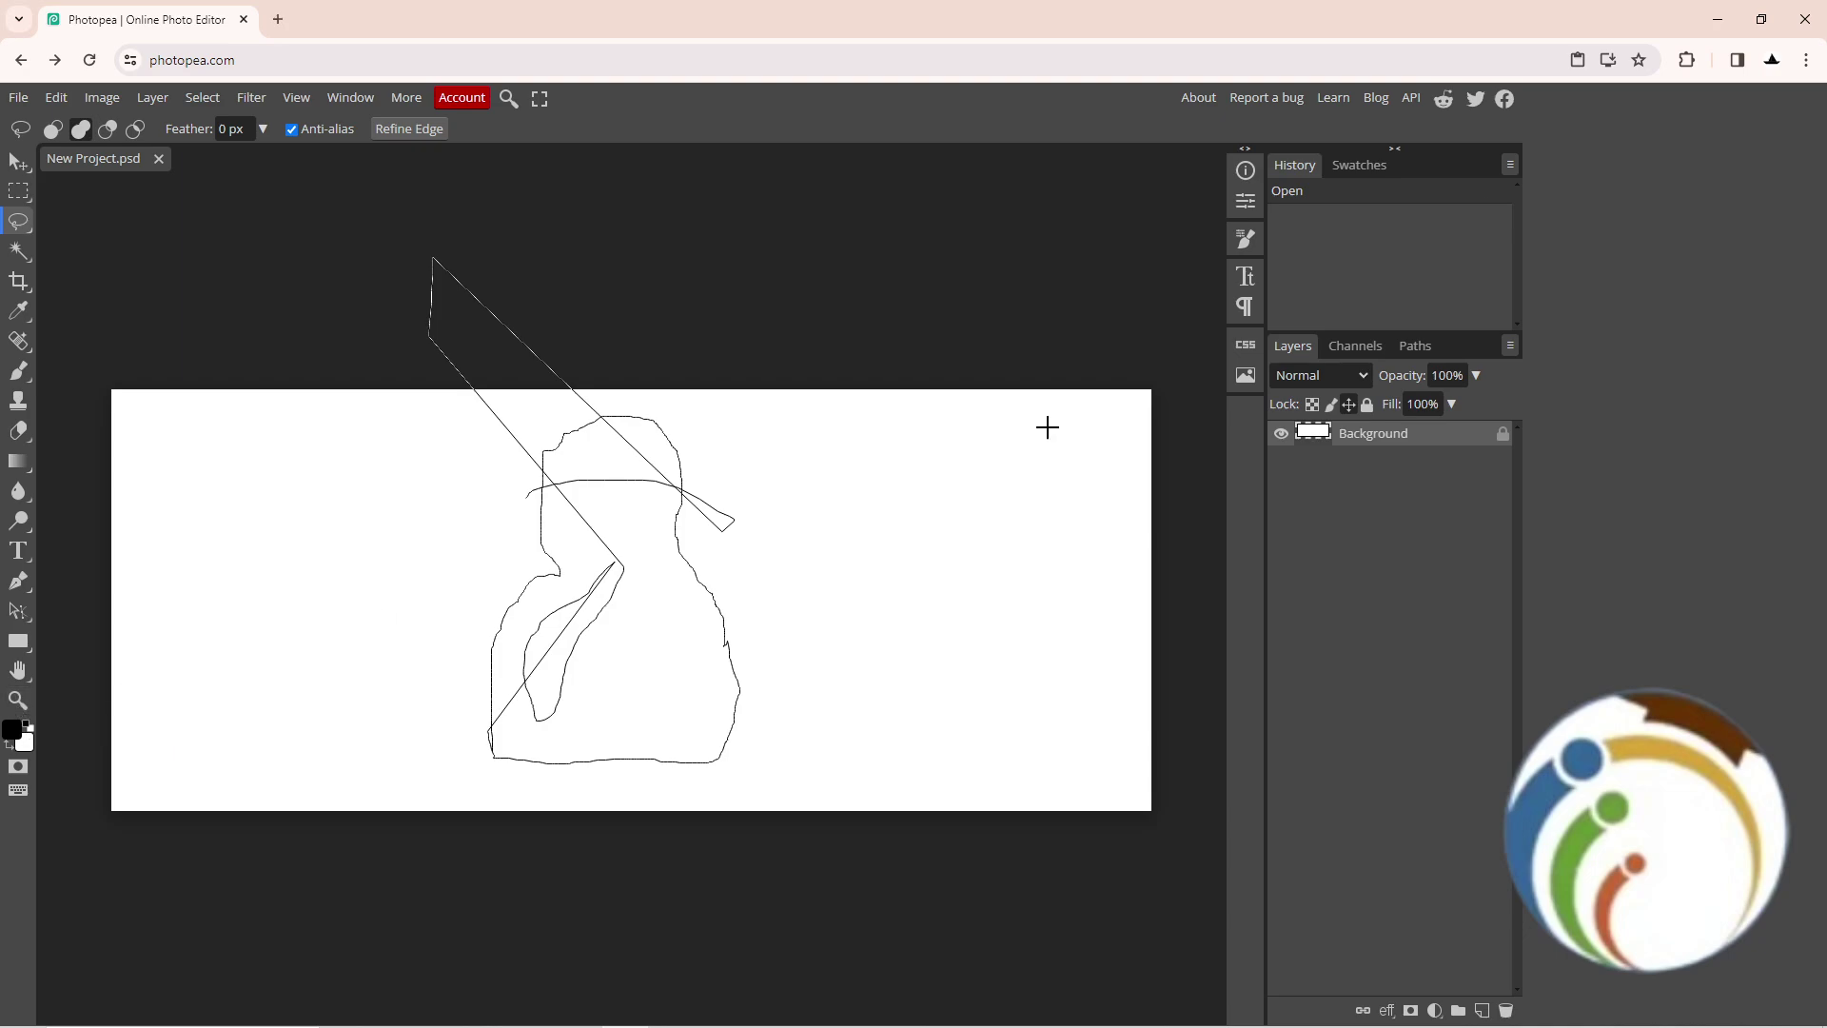
- Enlarge the browser page to 150% and select the Zoom tool
{"action": "left_click", "coordinate": [1806, 60]}
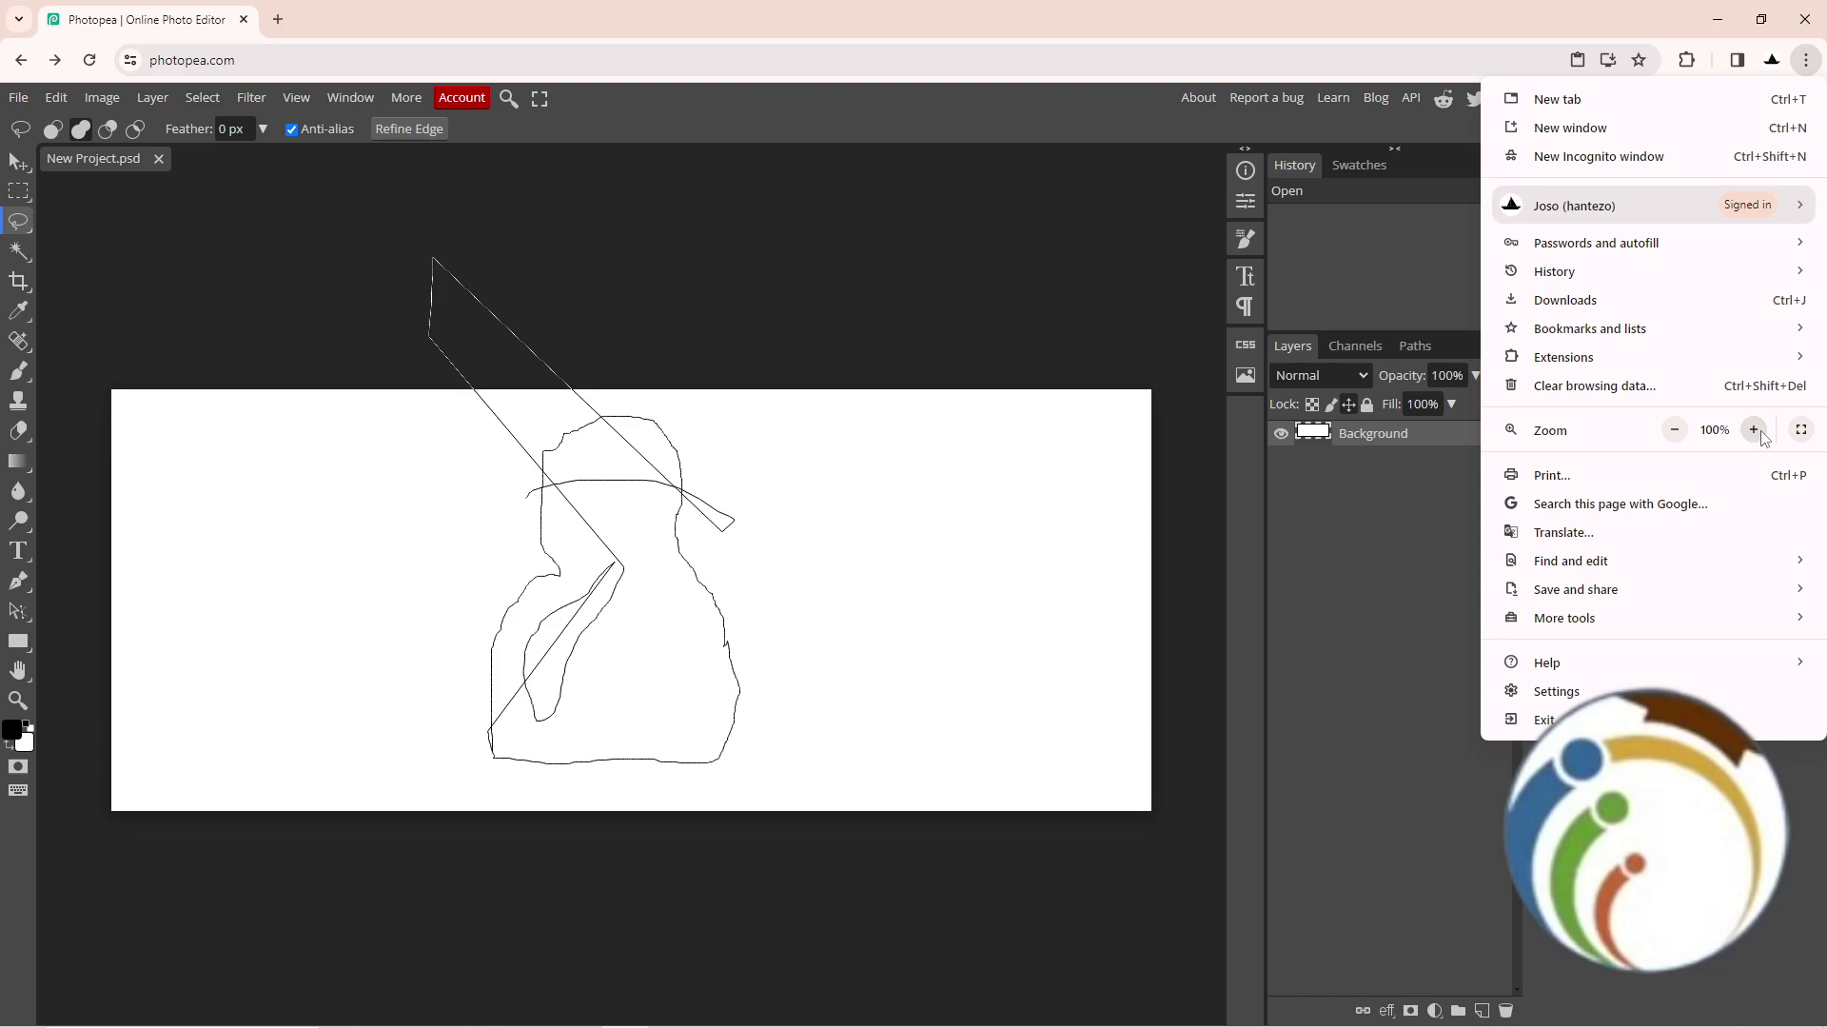
{"action": "left_click", "coordinate": [1754, 428]}
{"action": "left_click", "coordinate": [1754, 428]}
{"action": "left_click", "coordinate": [27, 869]}
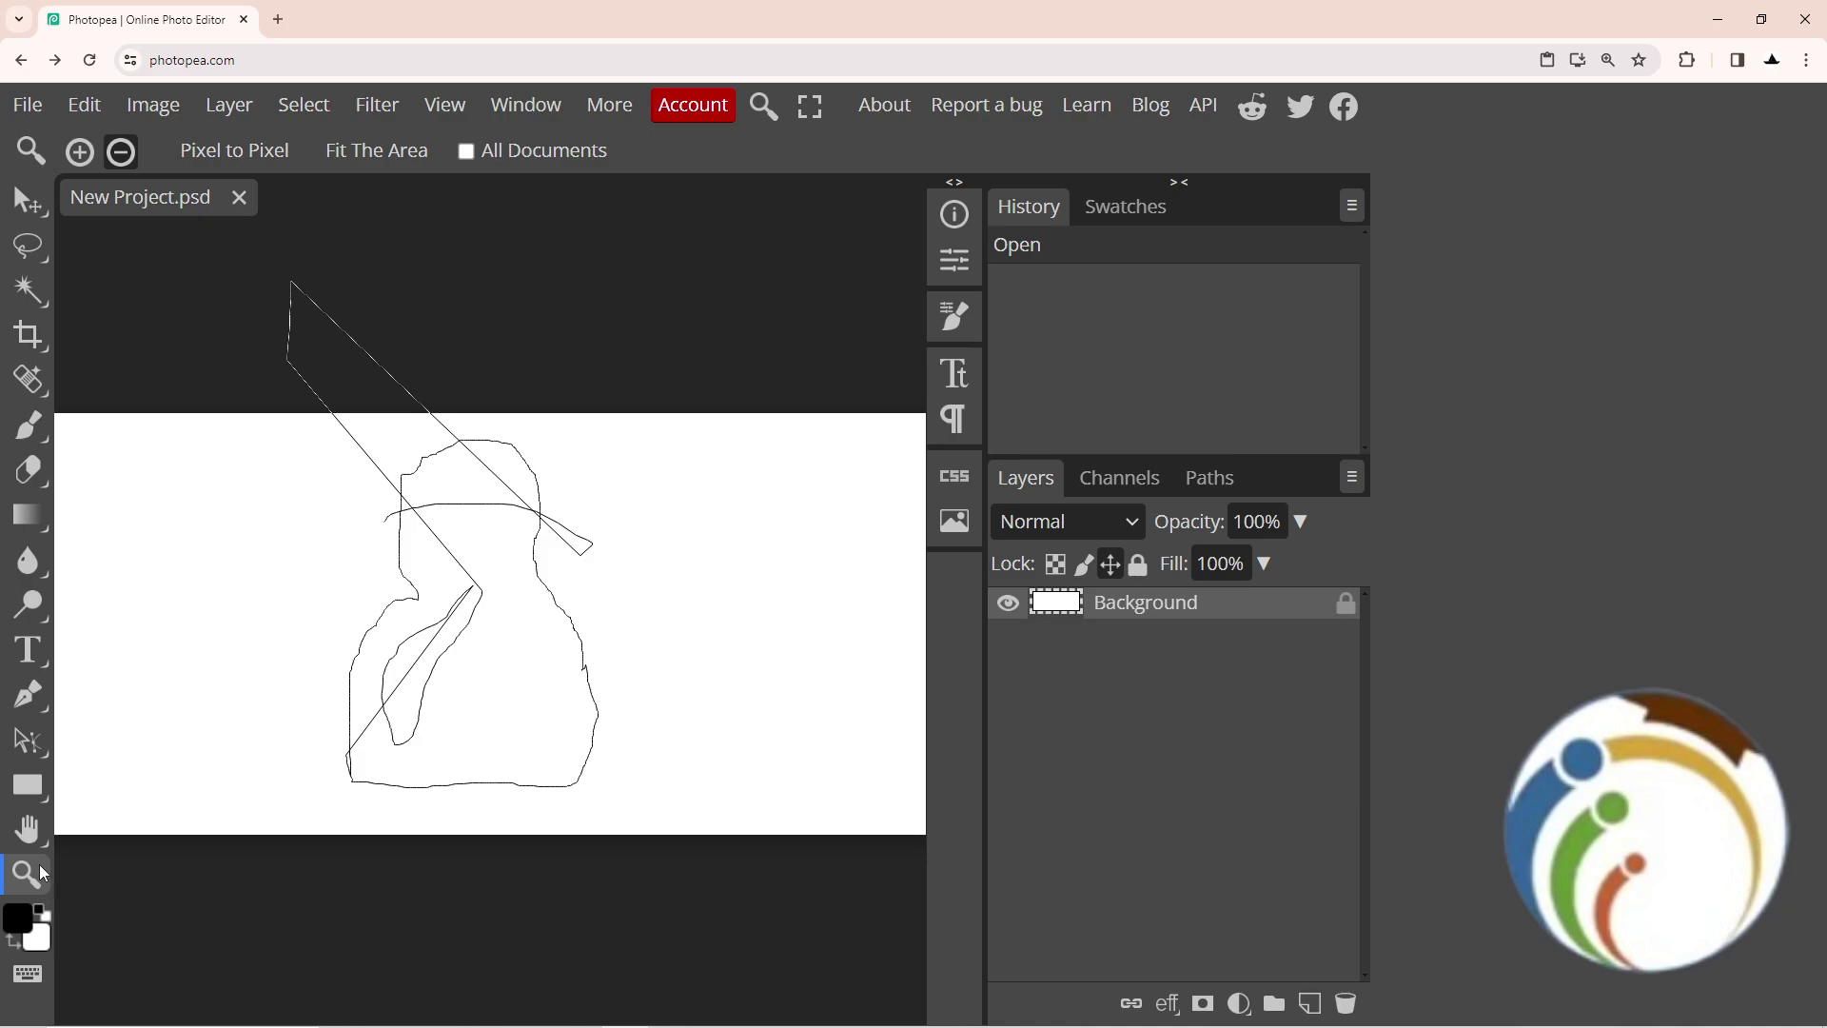
- Zoom out once on the canvas, then set the Zoom tool to + and magnify the scribble two steps
{"action": "left_click", "coordinate": [456, 611]}
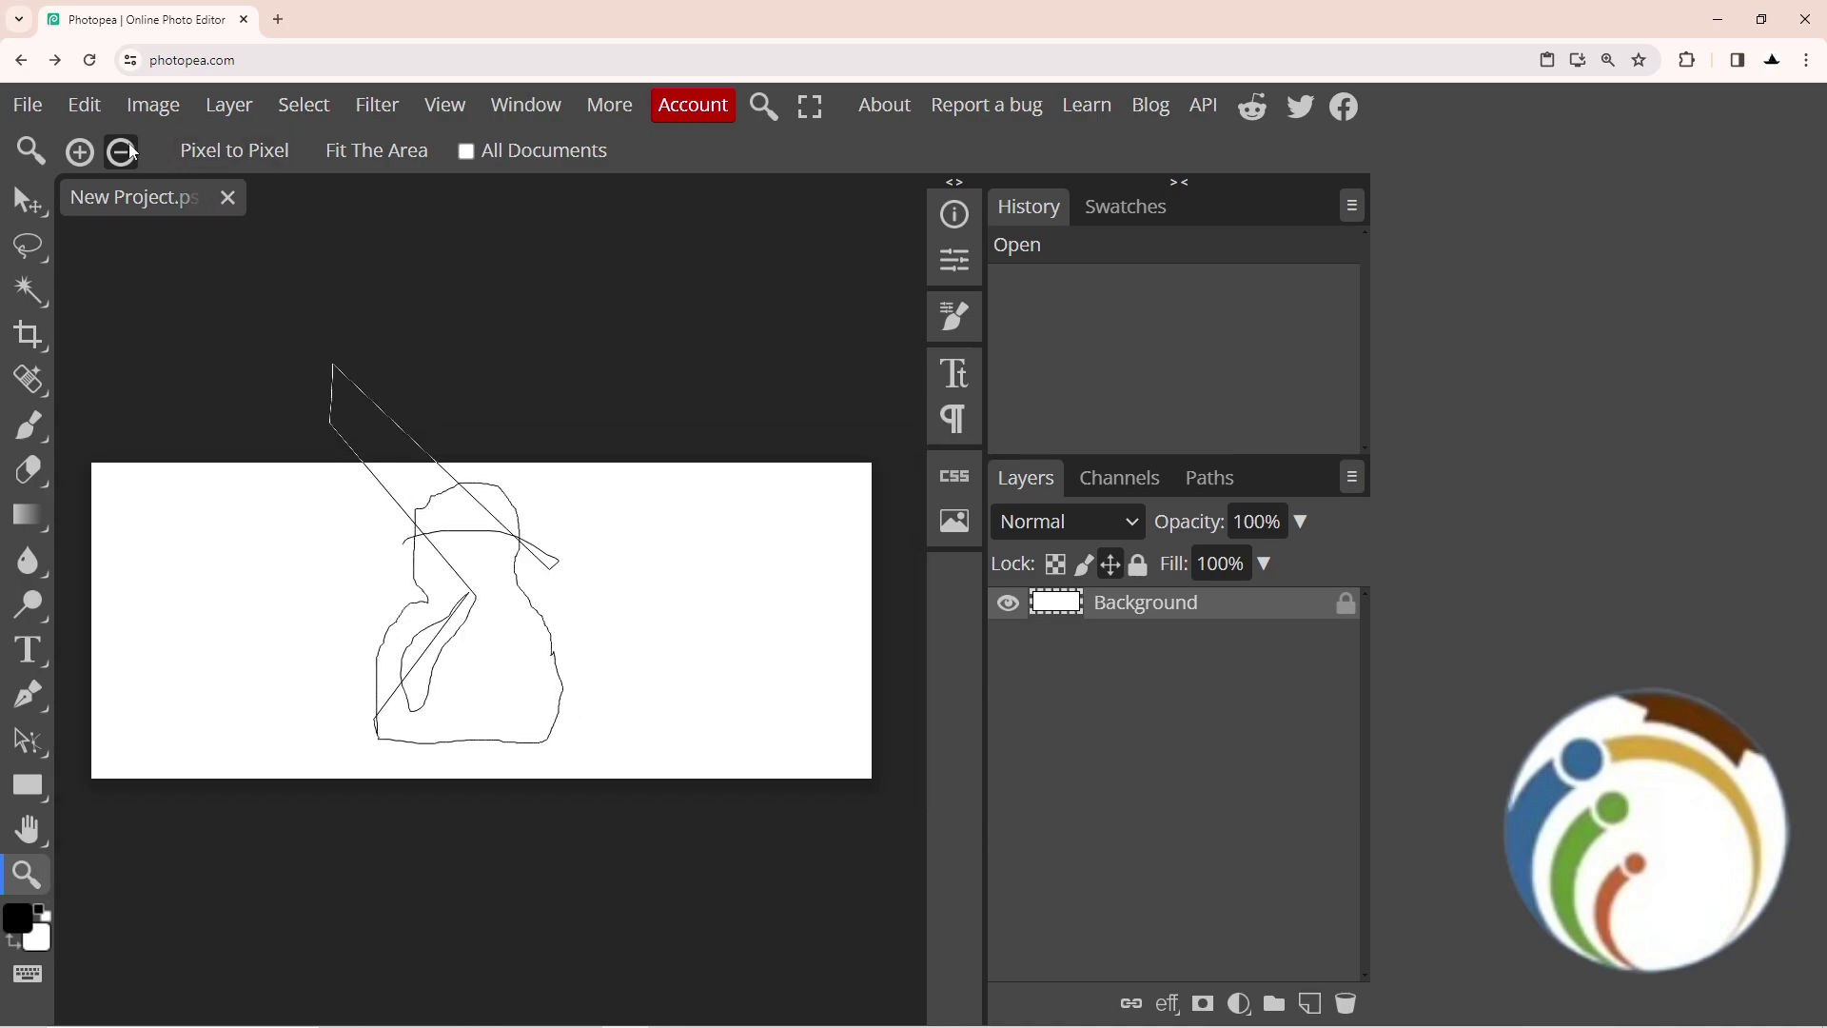
{"action": "left_click", "coordinate": [86, 152]}
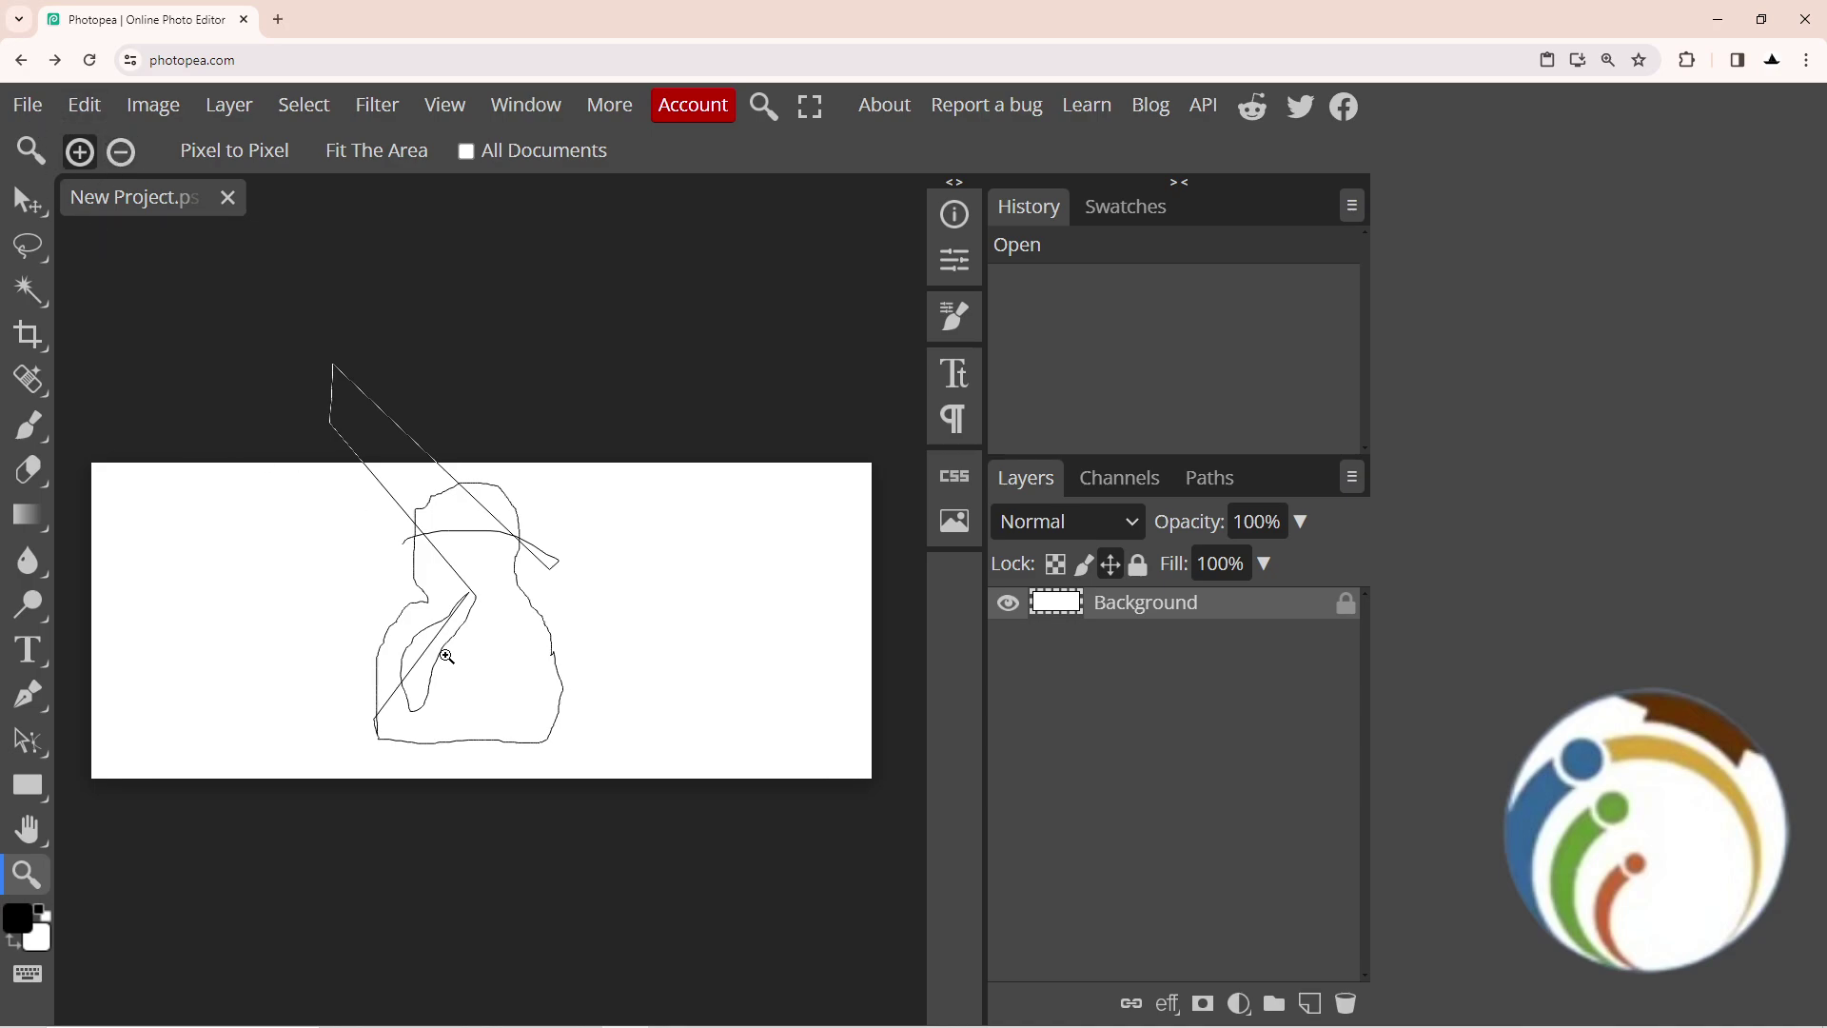
{"action": "left_click", "coordinate": [446, 651]}
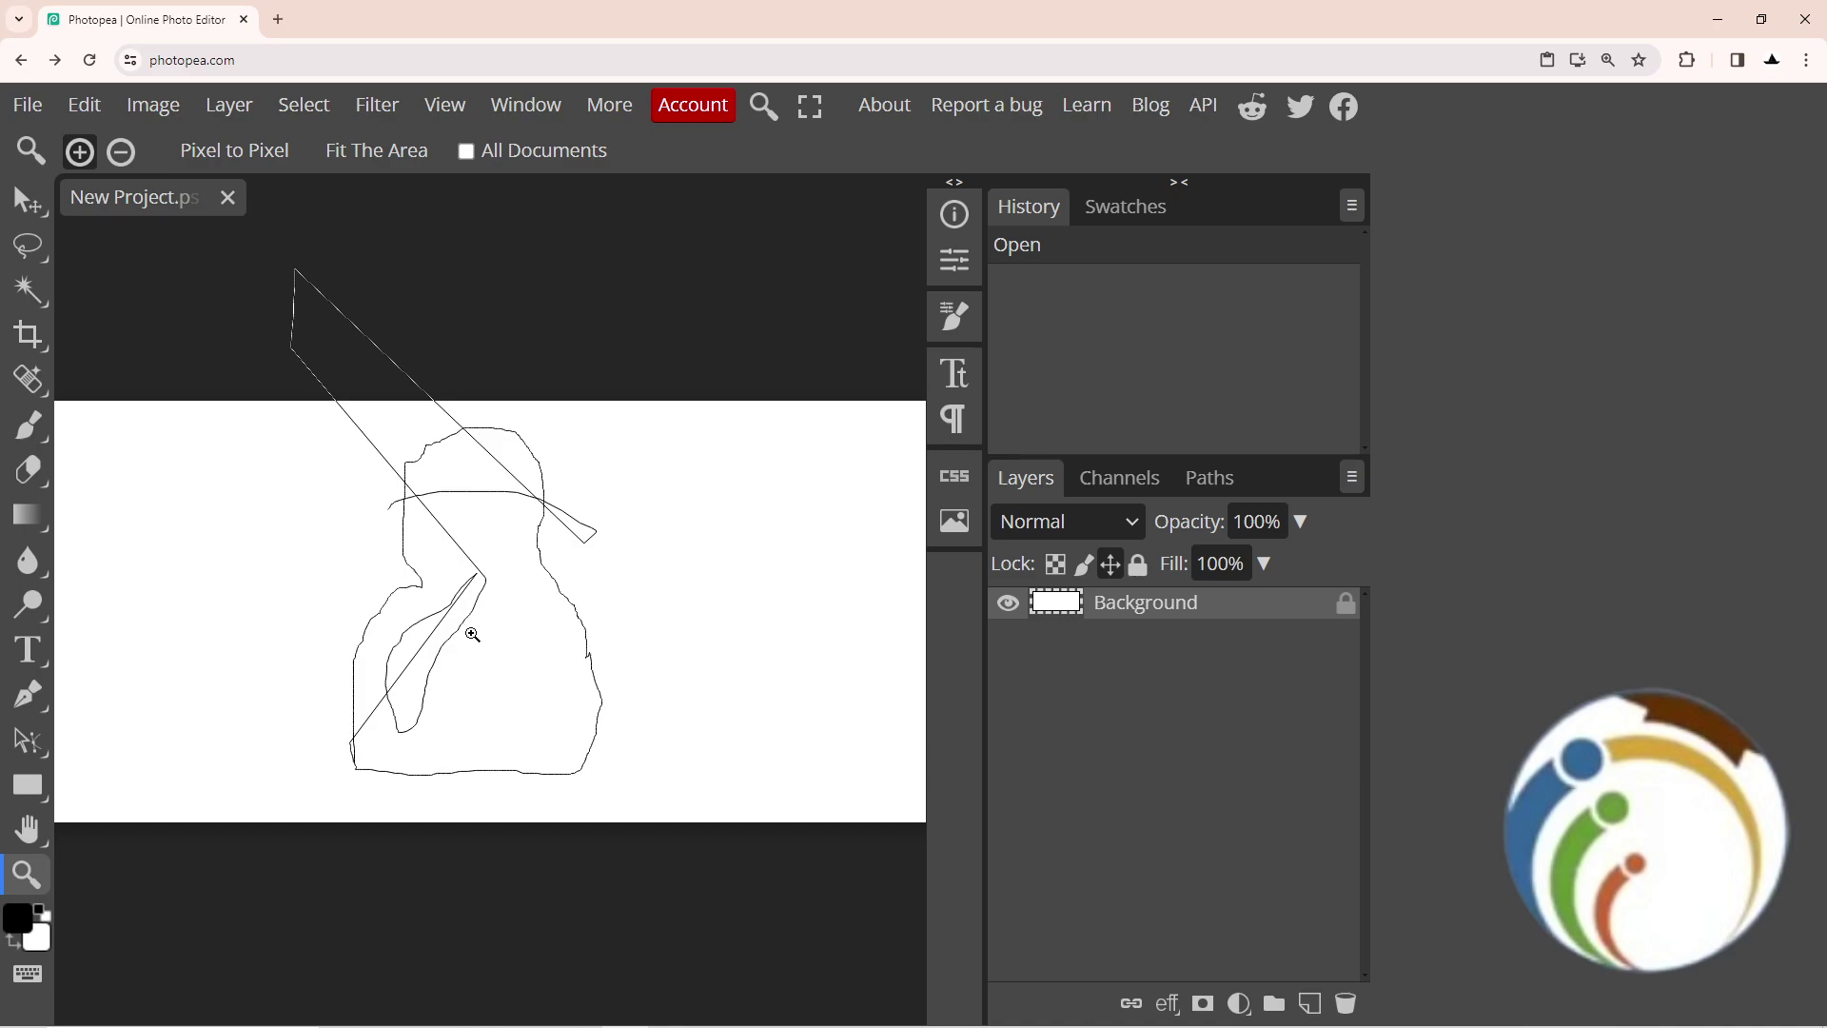
{"action": "left_click", "coordinate": [473, 634]}
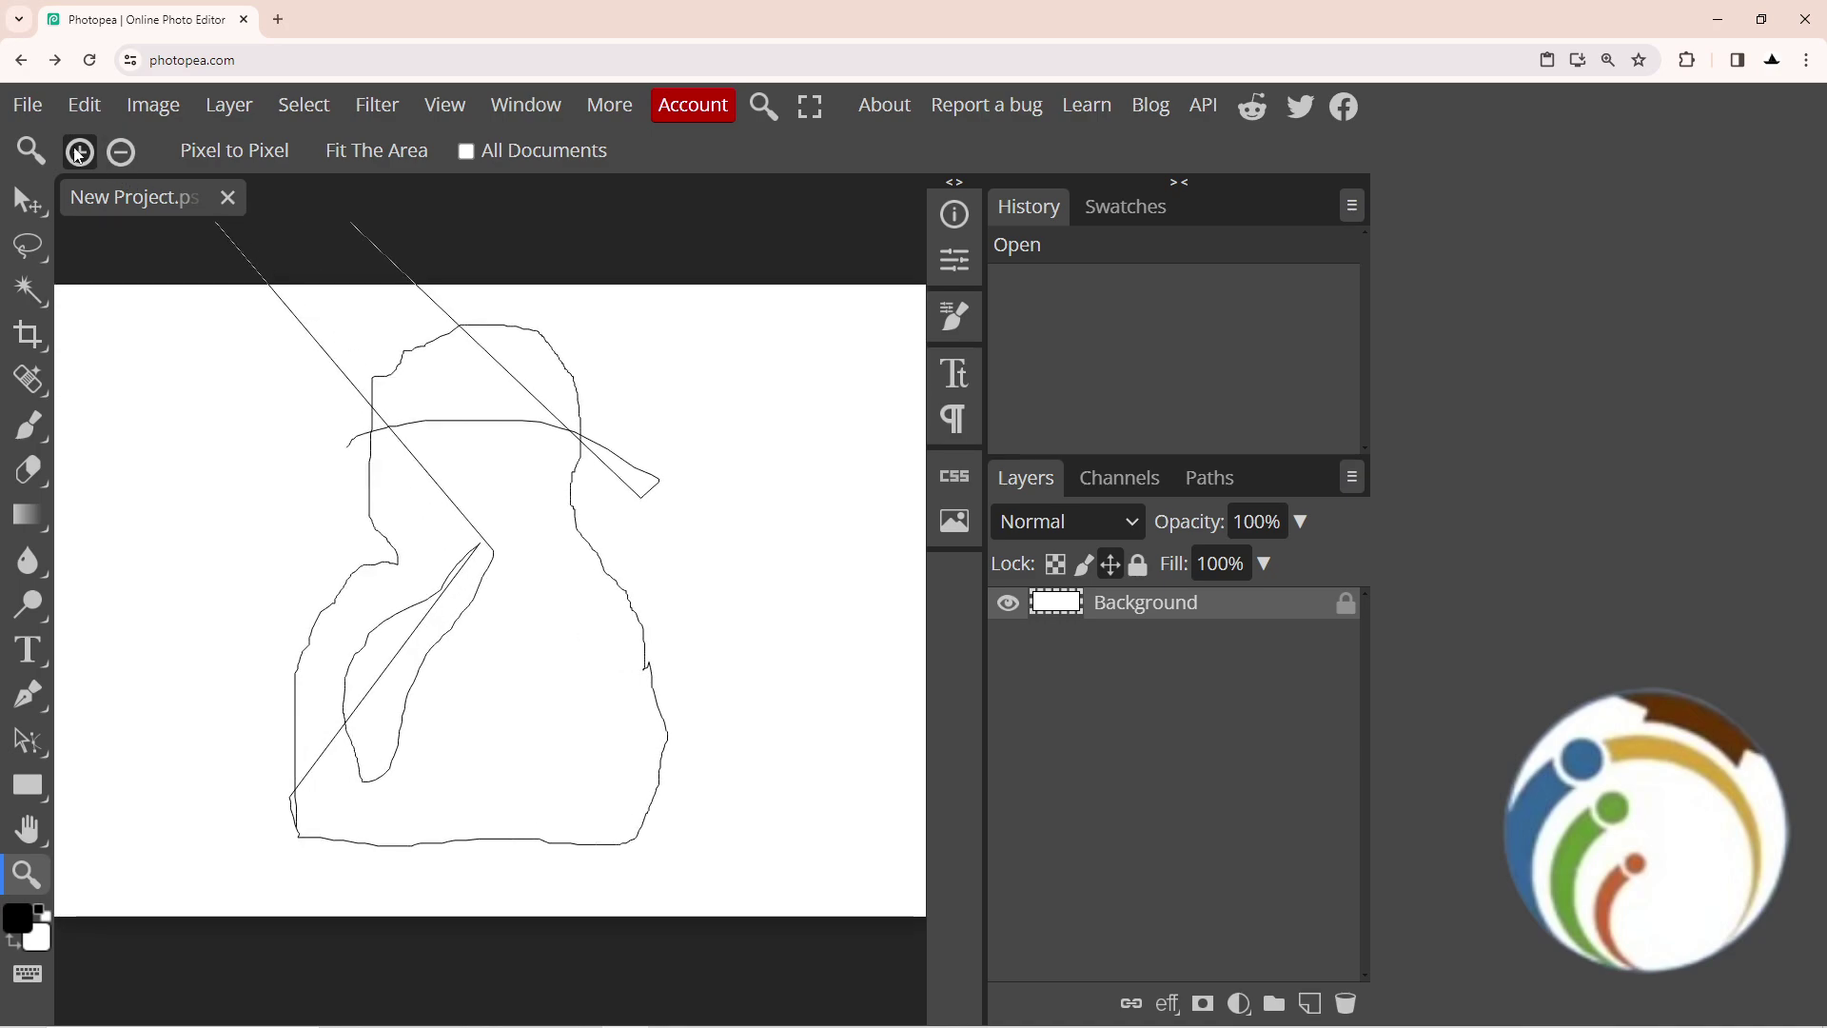